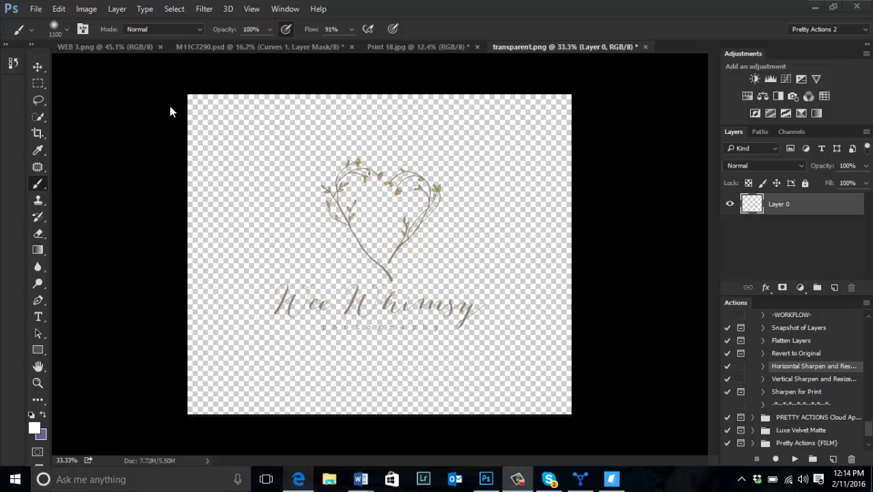
Step: Define the transparent logo as a new brush preset named 'Wee Whimsy'
{"action": "left_click", "coordinate": [60, 10]}
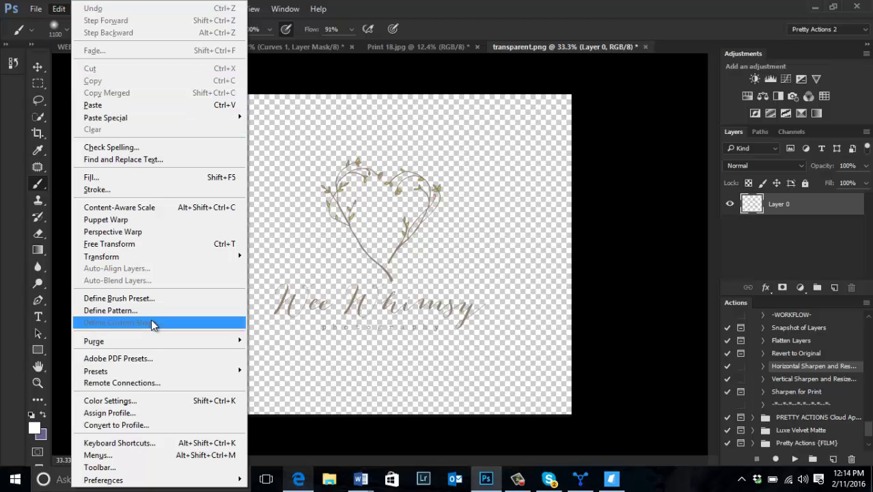
{"action": "left_click", "coordinate": [116, 303]}
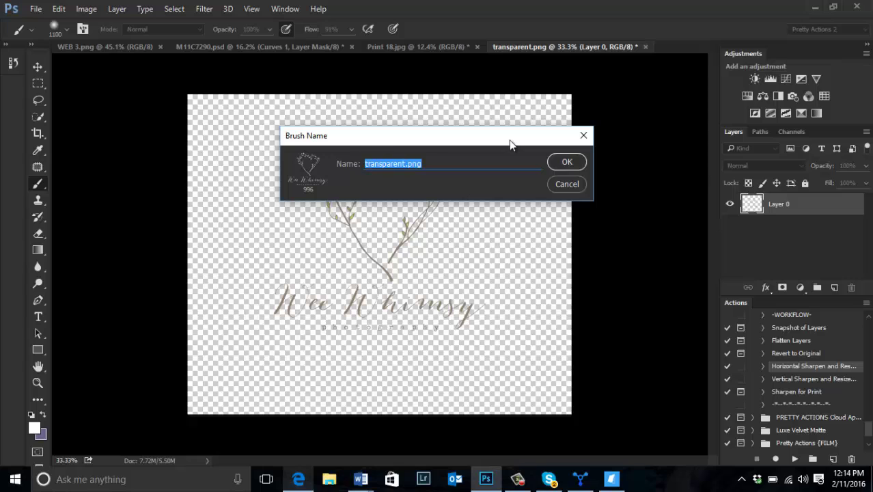
{"action": "type", "text": "Wee Whimsy"}
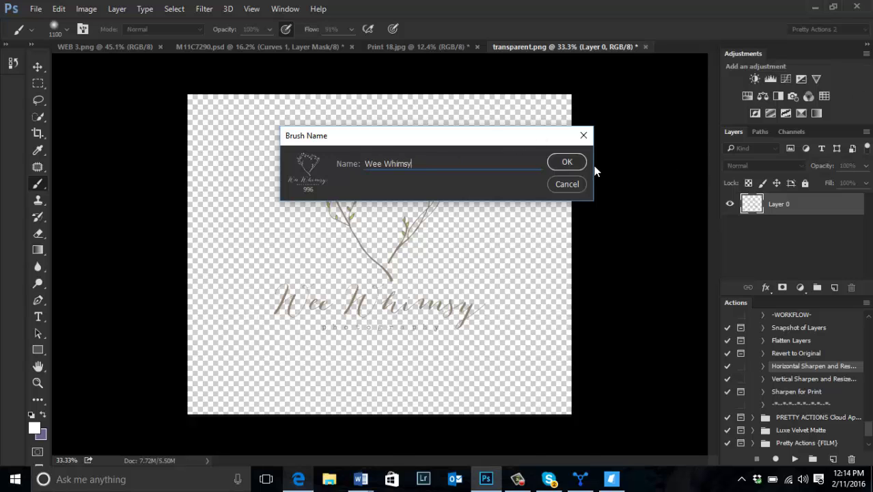
{"action": "left_click", "coordinate": [567, 162]}
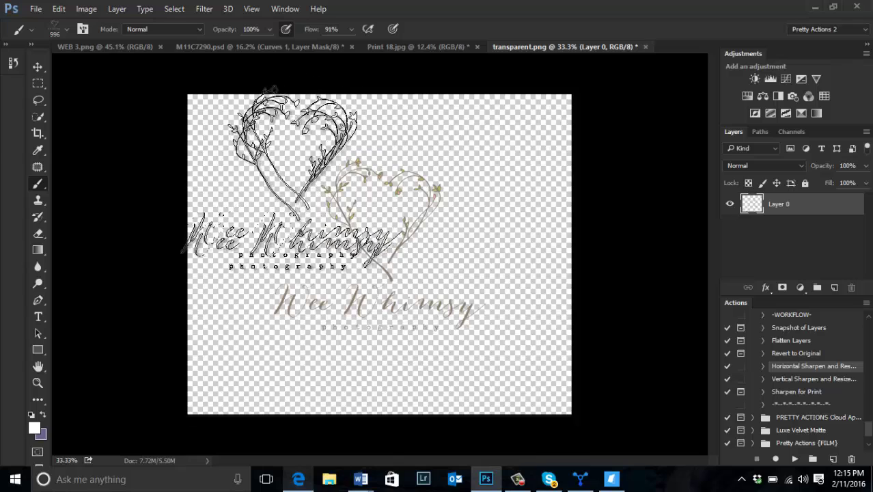
Step: On Print 18.jpg, resize the logo brush, stamp it once, and add a new empty layer
{"action": "left_click", "coordinate": [420, 47]}
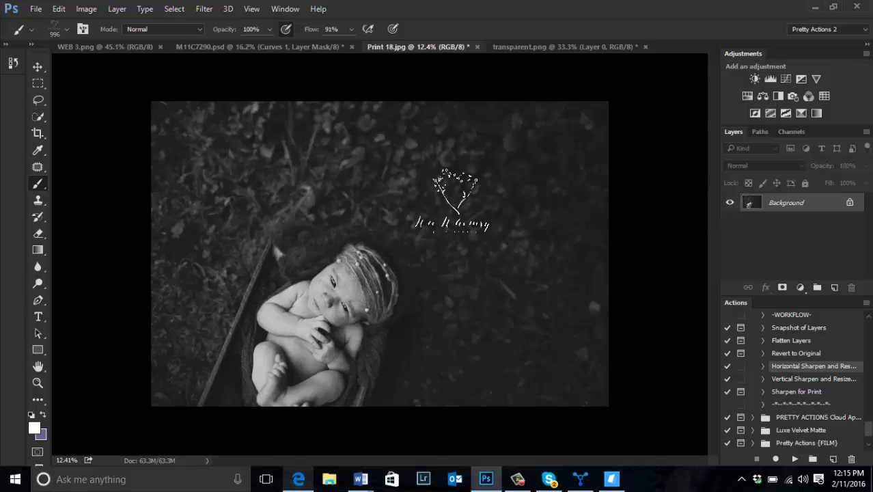
{"action": "key", "text": "bracketleft"}
{"action": "key", "text": "bracketleft"}
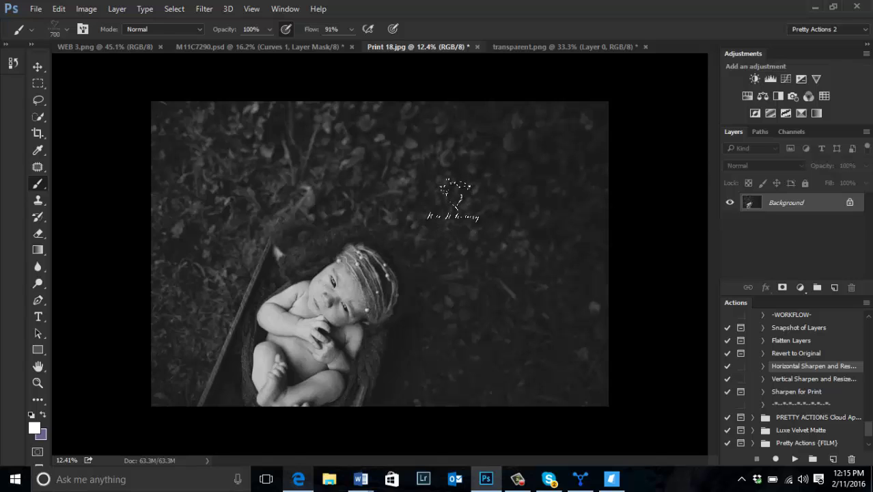
{"action": "key", "text": "bracketright"}
{"action": "key", "text": "bracketright"}
{"action": "key", "text": "bracketright"}
{"action": "key", "text": "bracketright"}
{"action": "key", "text": "bracketright"}
{"action": "key", "text": "bracketright"}
{"action": "key", "text": "bracketright"}
{"action": "left_click", "coordinate": [567, 164]}
{"action": "left_click", "coordinate": [834, 289]}
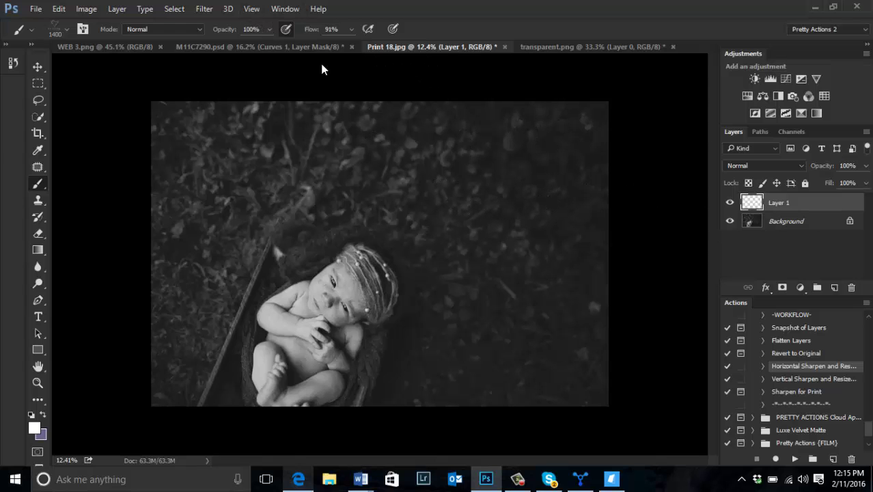
{"action": "left_click", "coordinate": [494, 183]}
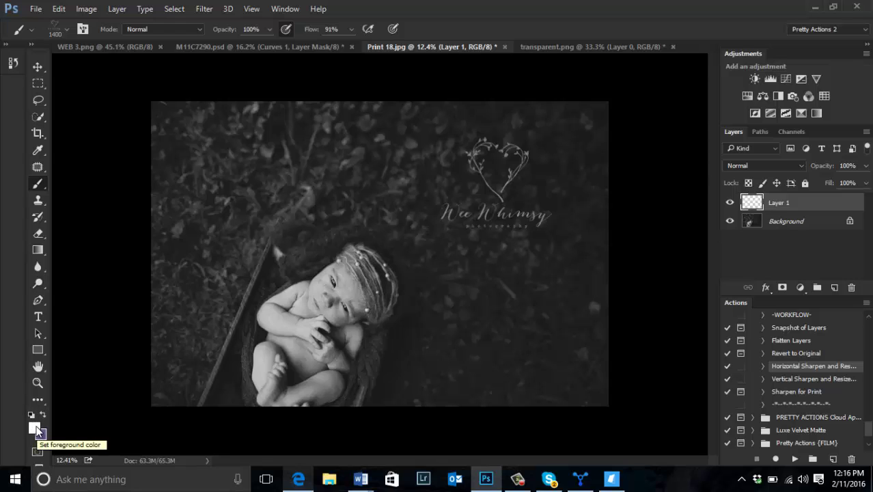
{"action": "left_click", "coordinate": [36, 428]}
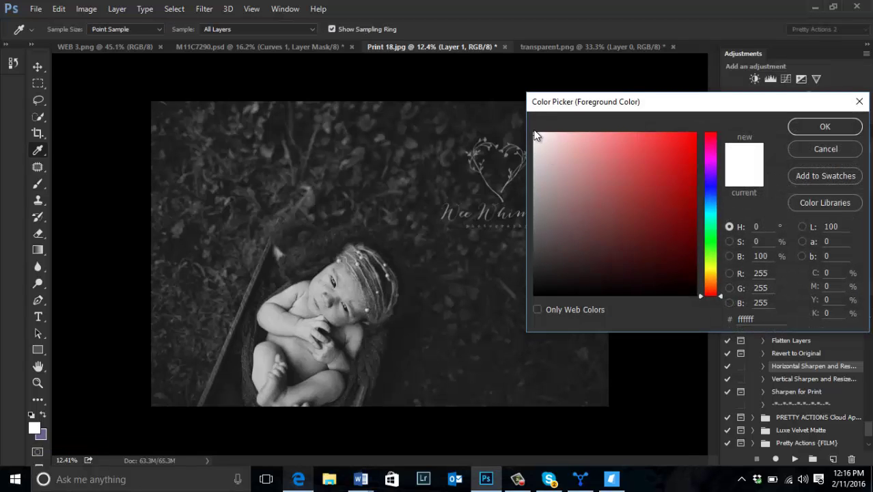
{"action": "left_click", "coordinate": [810, 128]}
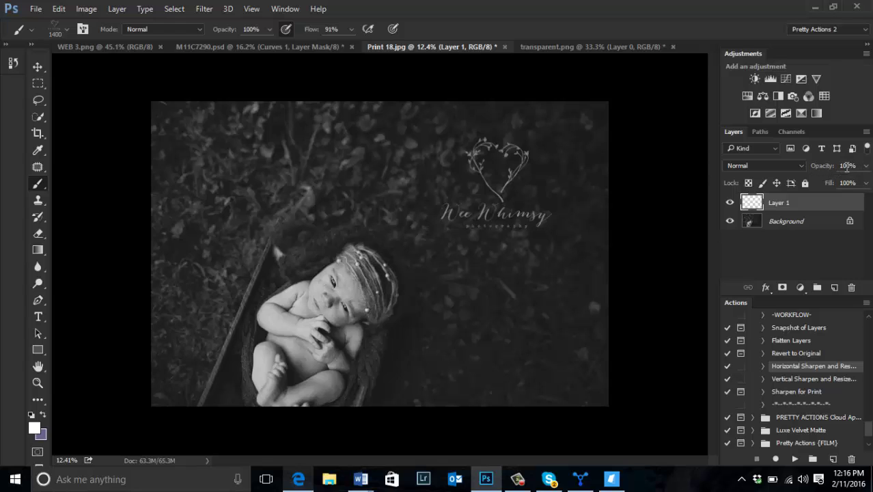
Step: Lower the logo layer's opacity to 42%
{"action": "left_click", "coordinate": [866, 165]}
{"action": "left_click_drag", "start_coordinate": [862, 183], "coordinate": [850, 186]}
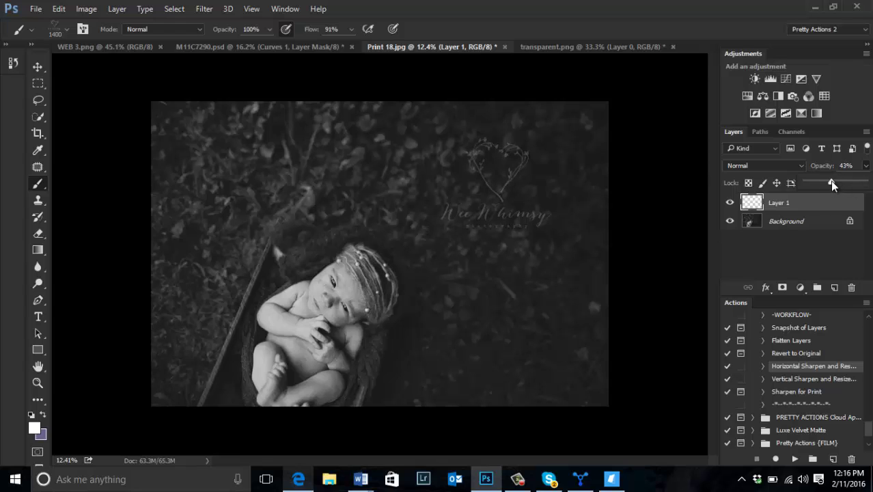
{"action": "left_click_drag", "start_coordinate": [829, 181], "coordinate": [829, 180]}
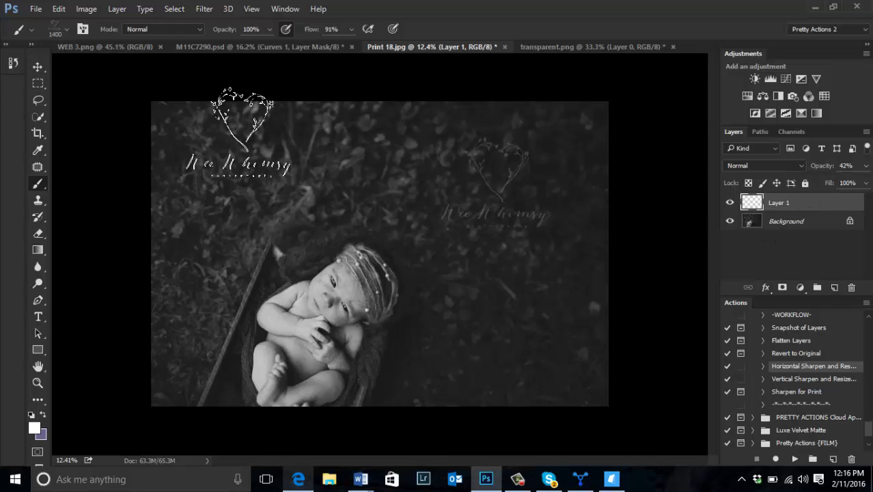
Step: Shrink the logo slightly and reposition it in the photo's upper right
{"action": "left_click", "coordinate": [39, 66]}
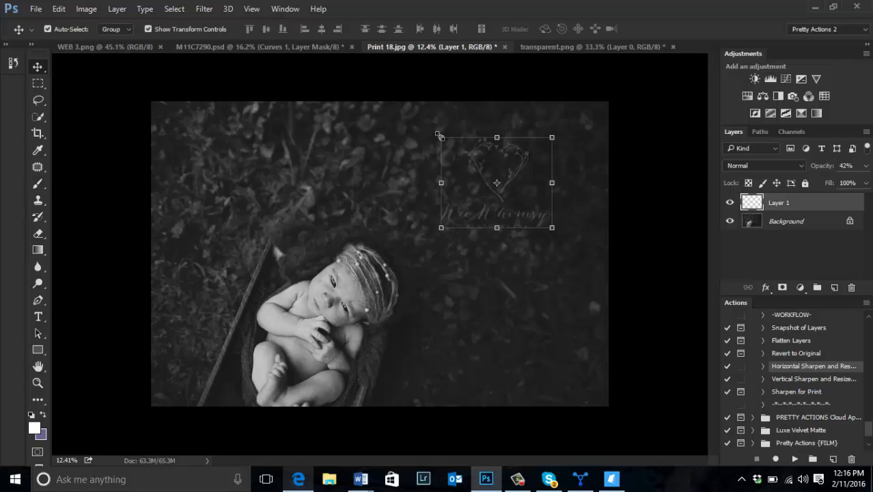
{"action": "left_click_drag", "start_coordinate": [442, 138], "coordinate": [446, 140]}
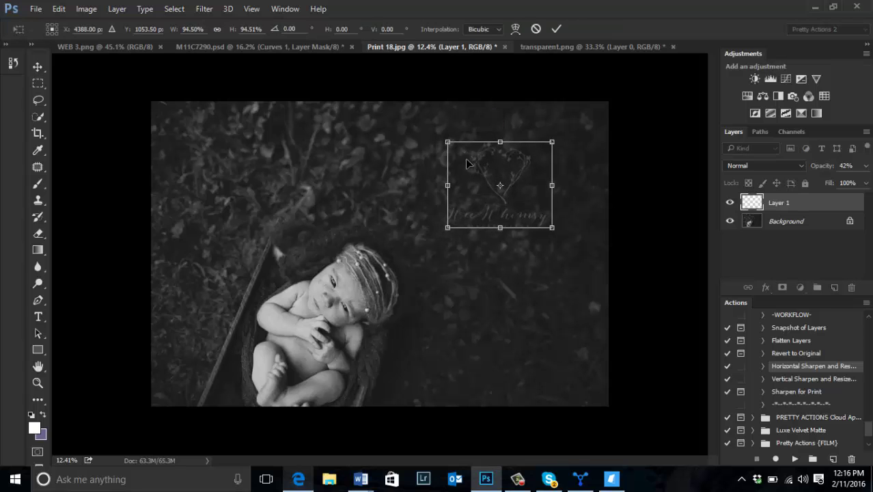
{"action": "mouse_move", "coordinate": [525, 182]}
{"action": "left_mouse_down"}
{"action": "mouse_move", "coordinate": [378, 153]}
{"action": "mouse_move", "coordinate": [496, 179]}
{"action": "left_mouse_up"}
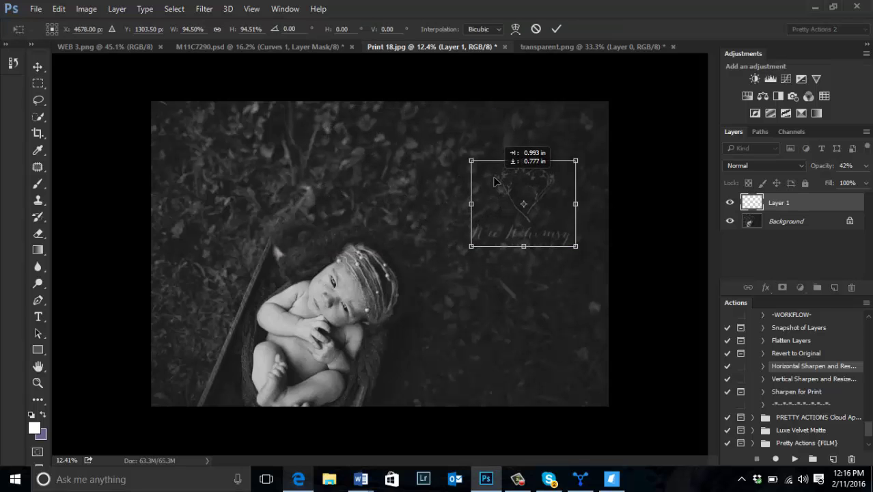
{"action": "key", "text": "Return"}
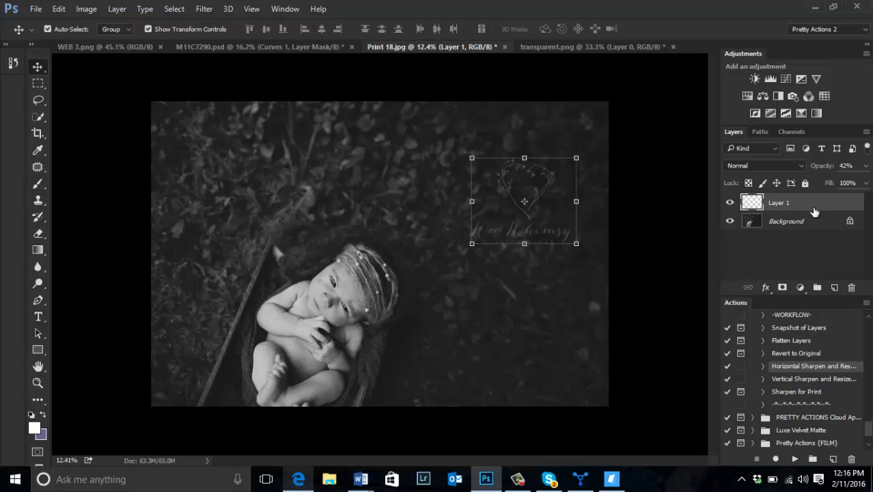
{"action": "left_click", "coordinate": [810, 218]}
{"action": "left_click", "coordinate": [797, 205]}
Step: Hide the Layer 1 logo layer
{"action": "left_click", "coordinate": [730, 203]}
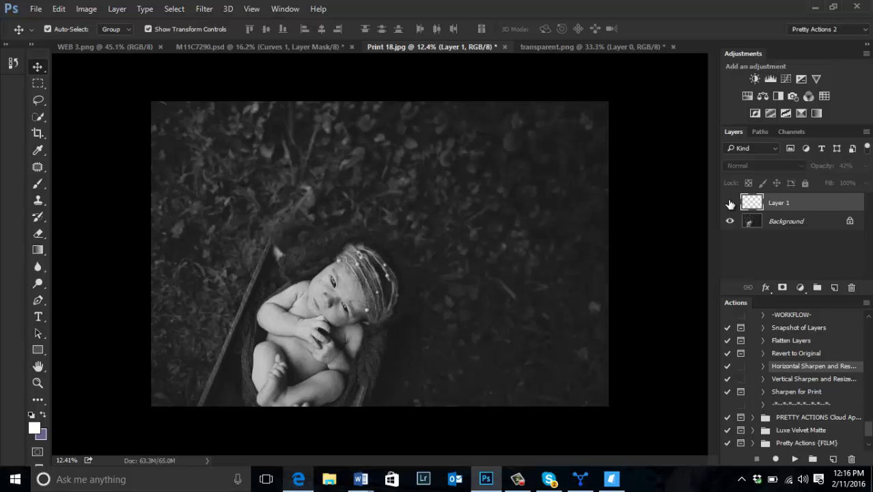
{"action": "left_click", "coordinate": [730, 203]}
{"action": "left_click", "coordinate": [36, 9]}
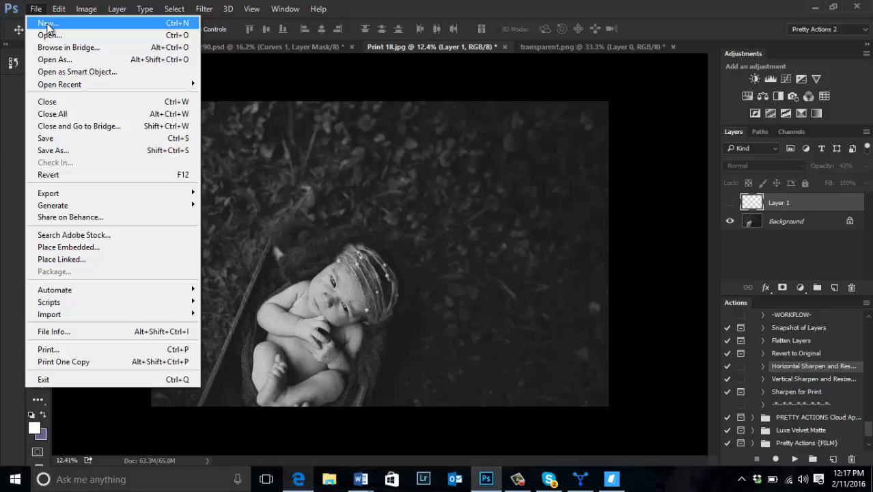
{"action": "key", "text": "Escape"}
Step: Create a new 1000 × 1000 pixel document at 300 pixels/inch
{"action": "key", "text": "ctrl+n"}
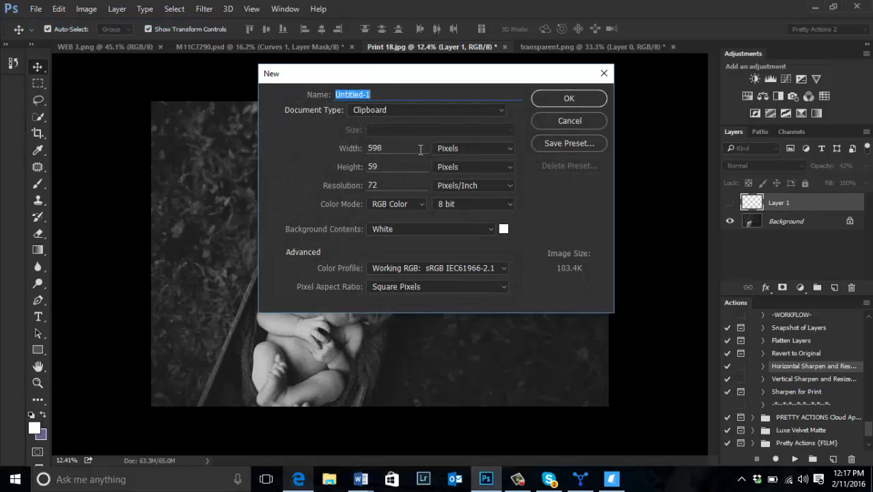
{"action": "key", "text": "Tab"}
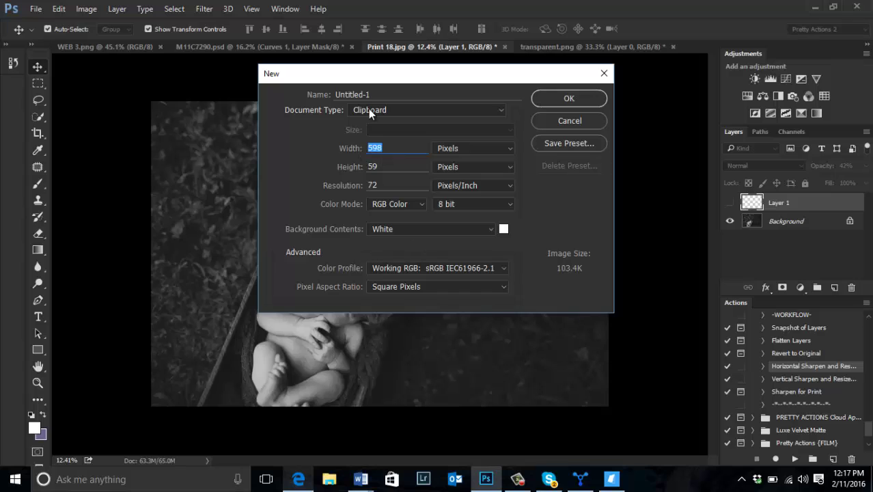
{"action": "type", "text": "1"}
{"action": "left_click", "coordinate": [461, 150]}
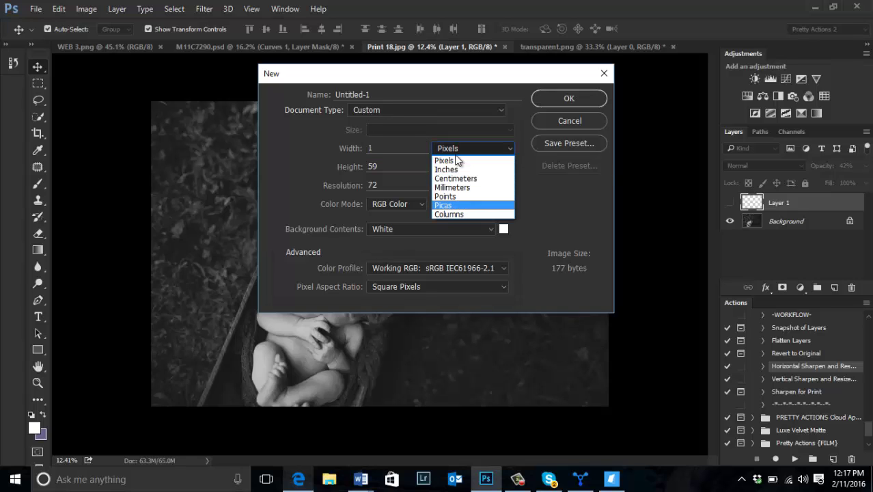
{"action": "left_click", "coordinate": [456, 147]}
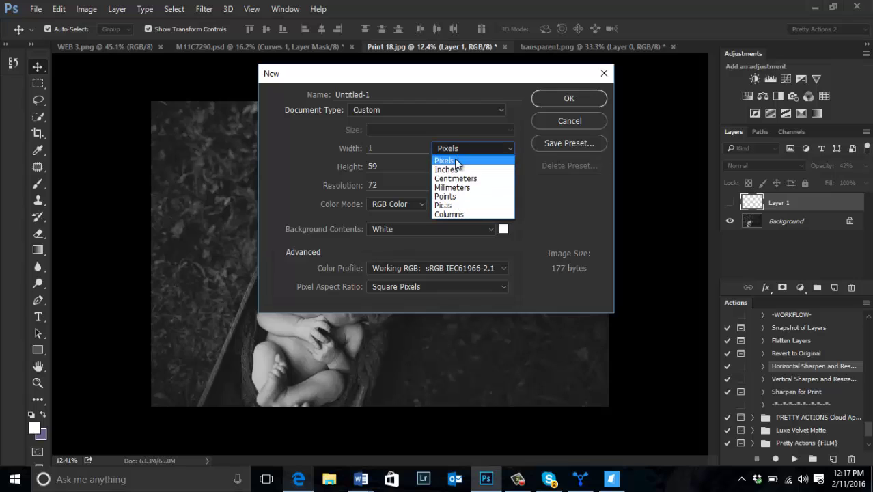
{"action": "left_click", "coordinate": [455, 161]}
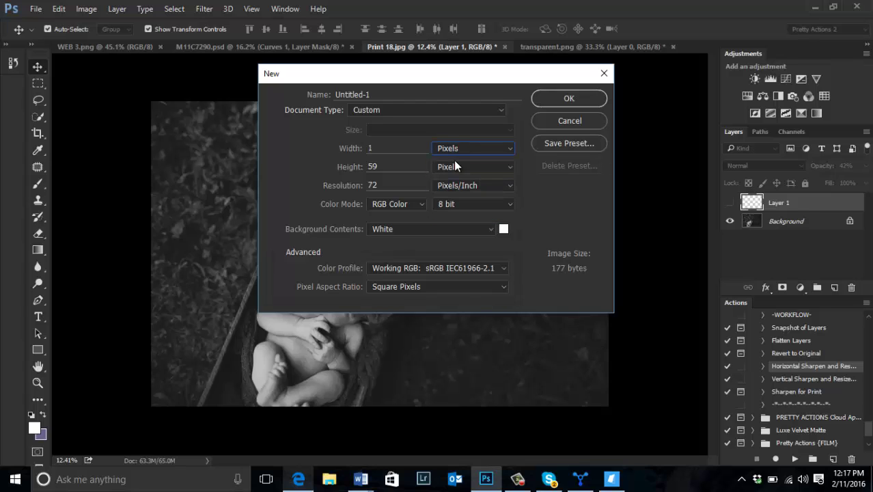
{"action": "type", "text": "00"}
{"action": "double_click", "coordinate": [384, 165]}
{"action": "type", "text": "1000"}
{"action": "key", "text": "BackSpace"}
{"action": "key", "text": "BackSpace"}
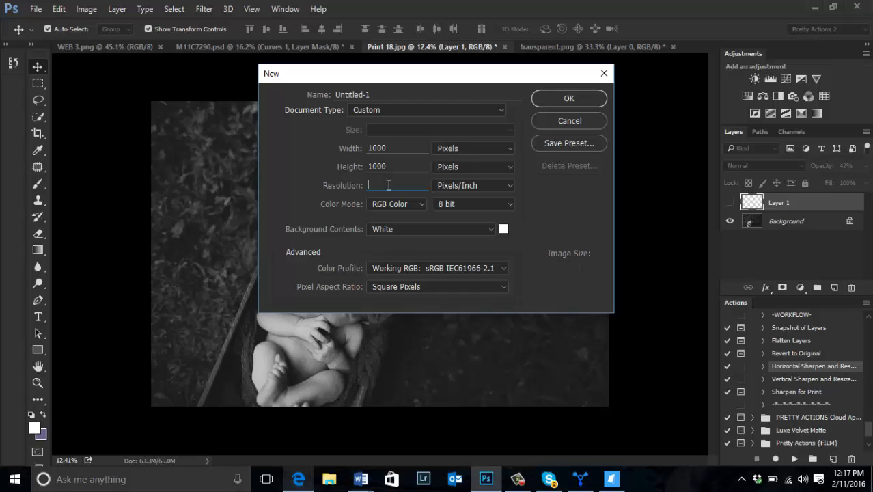
{"action": "type", "text": "3"}
{"action": "left_click", "coordinate": [576, 99]}
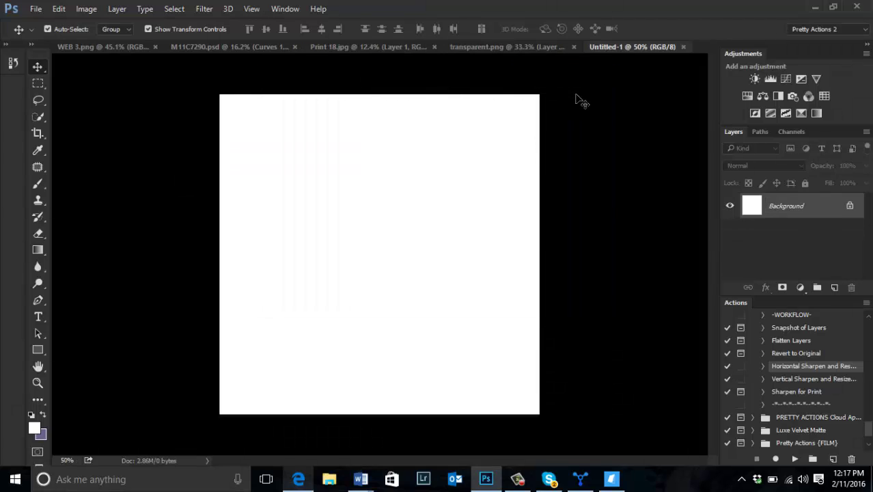
Step: Select the Type tool with Century Gothic Regular as the font
{"action": "left_click", "coordinate": [39, 317]}
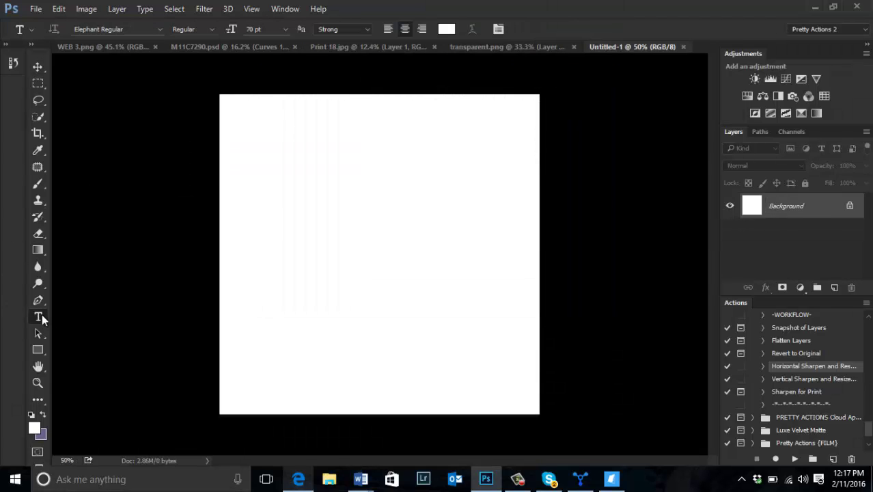
{"action": "left_click", "coordinate": [160, 28]}
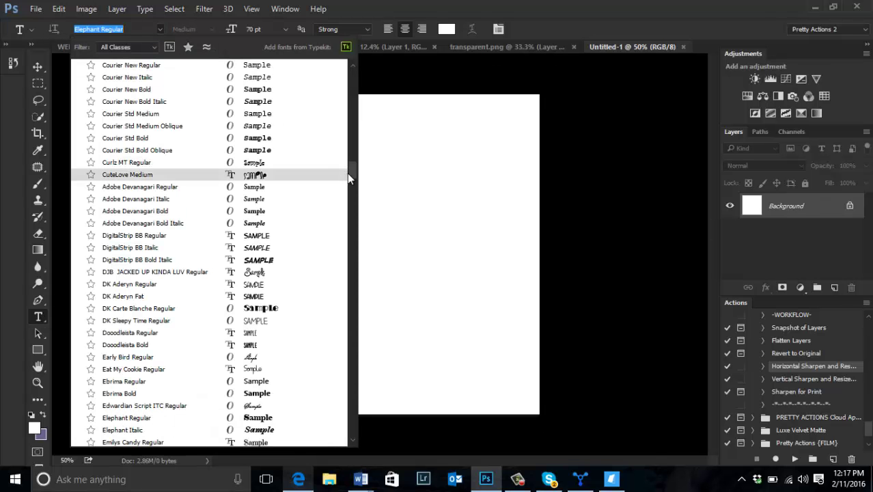
{"action": "scroll", "coordinate": [353, 173], "scroll_direction": "up", "scroll_amount": 2}
{"action": "left_click_drag", "start_coordinate": [353, 172], "coordinate": [354, 153]}
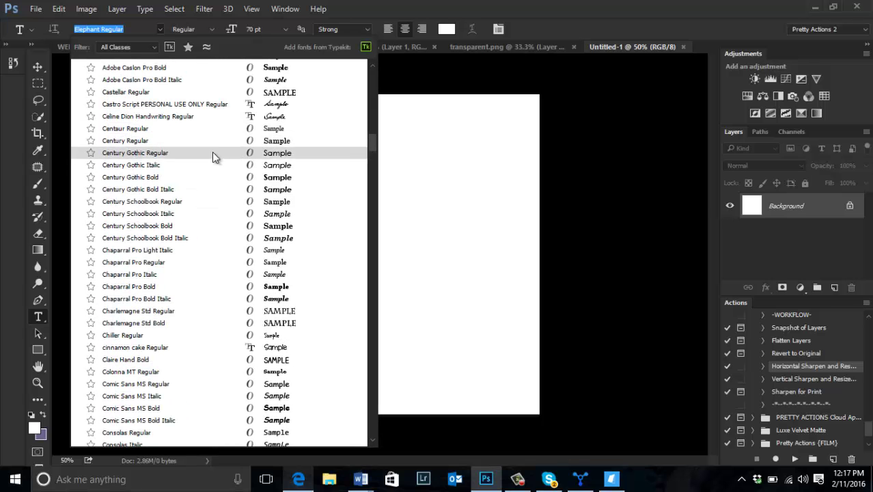
{"action": "left_click", "coordinate": [171, 158]}
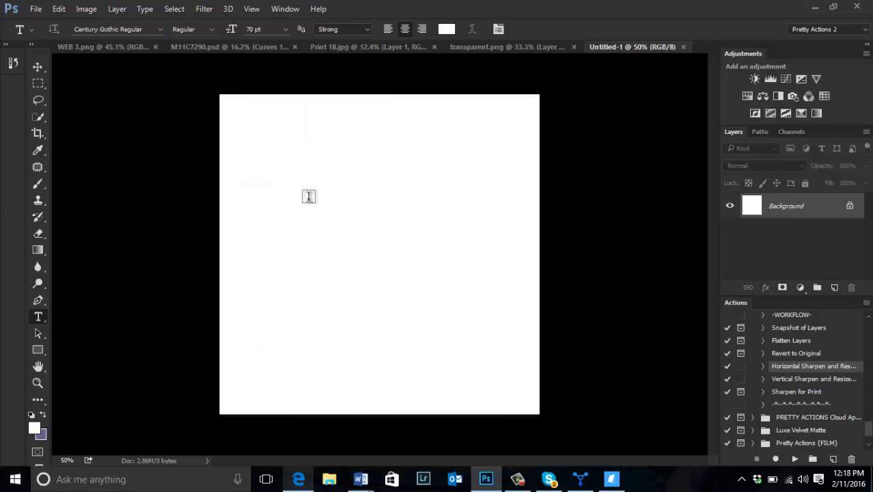
Step: Start a type layer on the canvas with the text size set to 8 pt
{"action": "left_click", "coordinate": [284, 30]}
{"action": "left_click", "coordinate": [294, 133]}
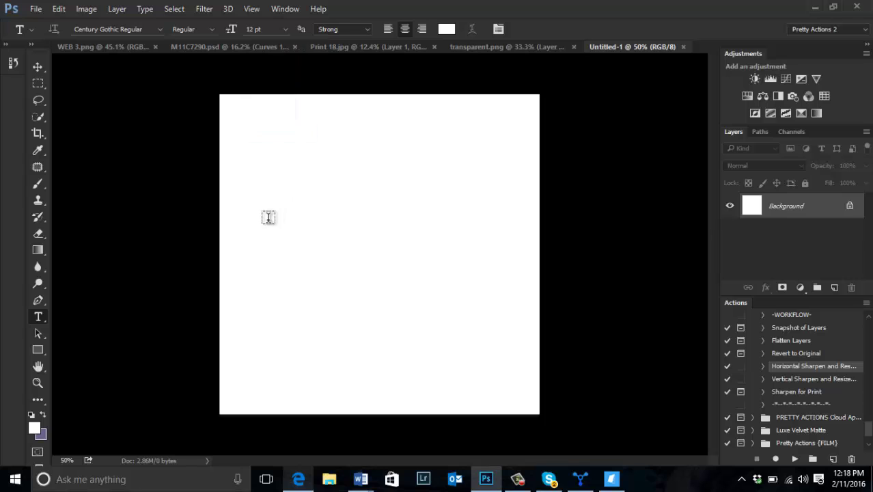
{"action": "left_click", "coordinate": [268, 216]}
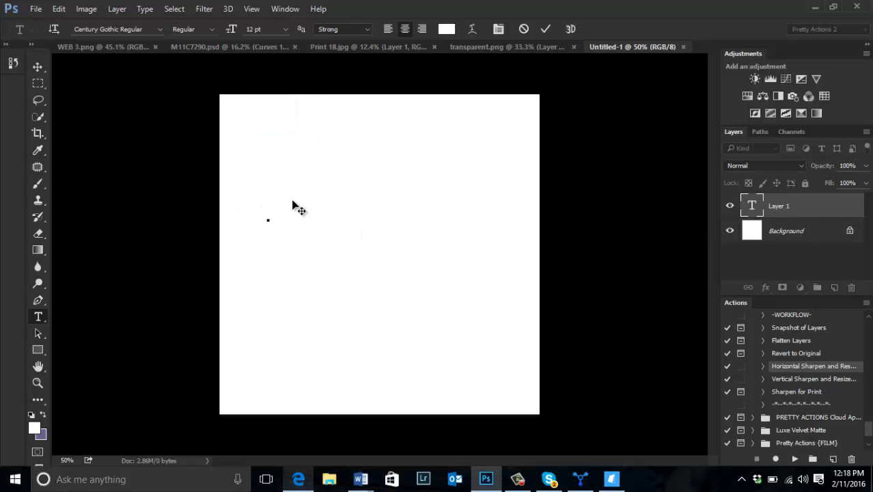
{"action": "left_click", "coordinate": [285, 30]}
{"action": "left_click", "coordinate": [285, 74]}
Step: Set the type colour to near-black (010101) in the Color Picker
{"action": "left_click", "coordinate": [446, 31]}
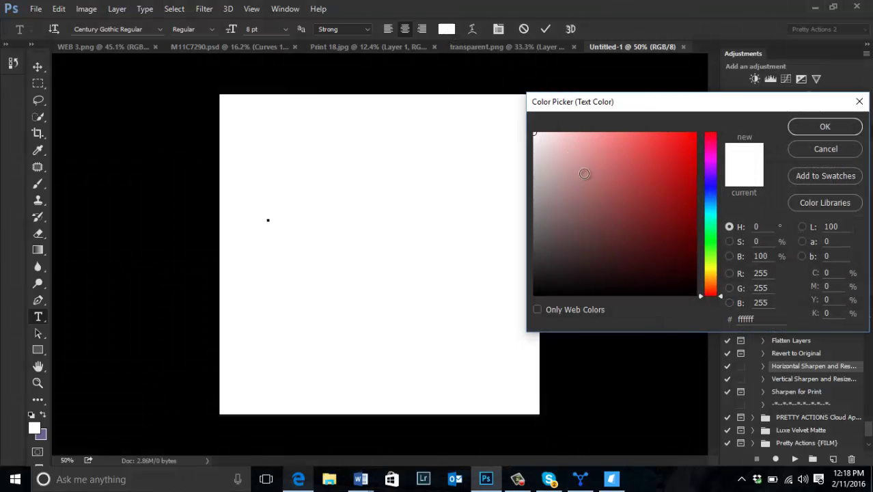
{"action": "left_click", "coordinate": [561, 295]}
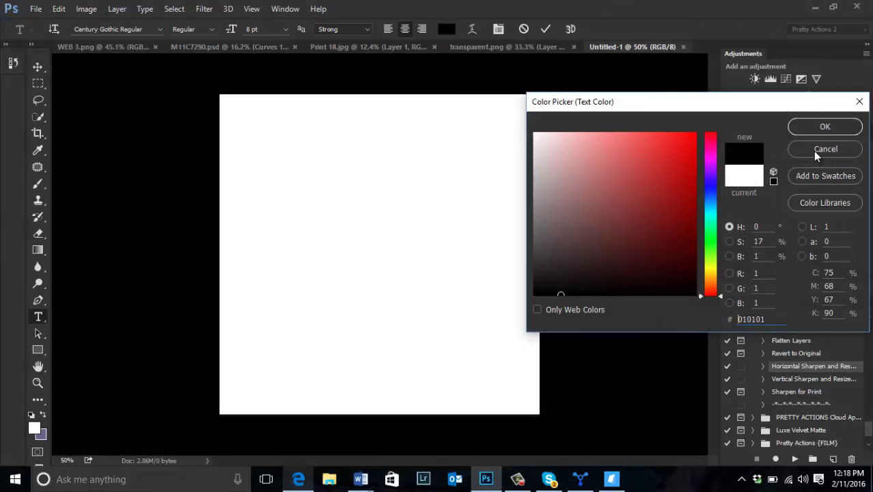
{"action": "left_click", "coordinate": [824, 126]}
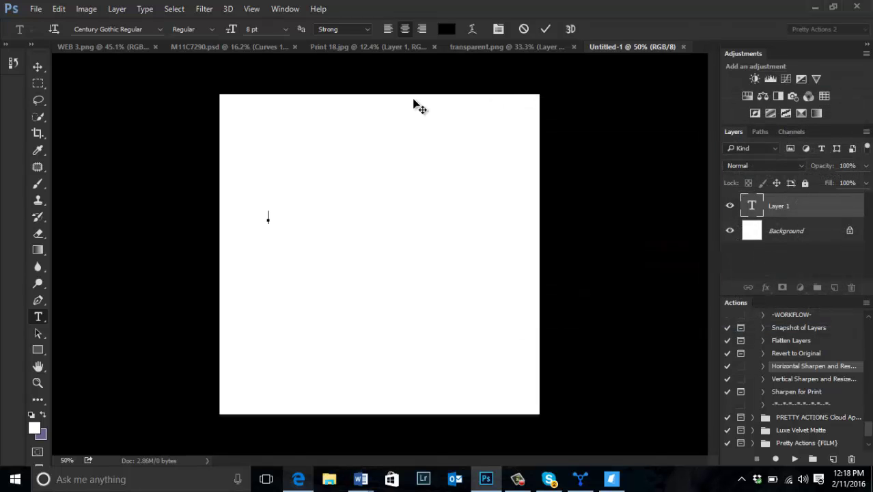
{"action": "type", "text": "W"}
{"action": "type", "text": " W W"}
{"action": "type", "text": " . "}
{"action": "type", "text": "P R E T"}
{"action": "type", "text": "TYACT"}
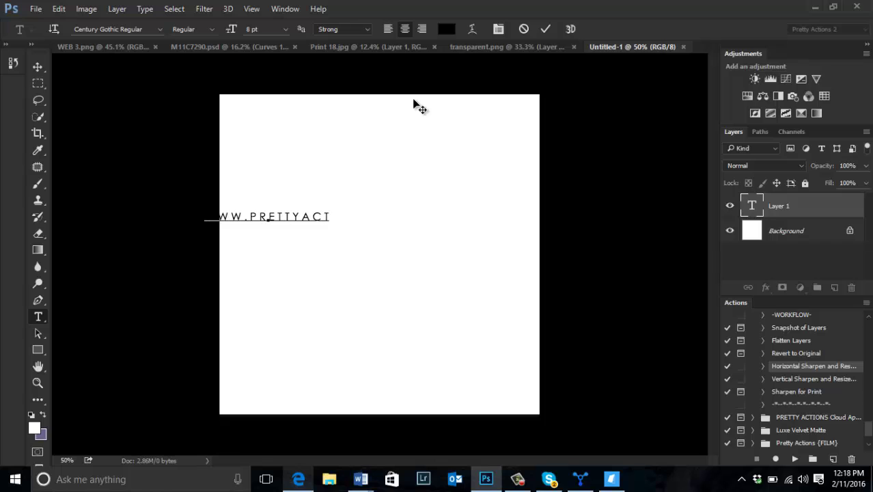
{"action": "type", "text": "IONS.COM"}
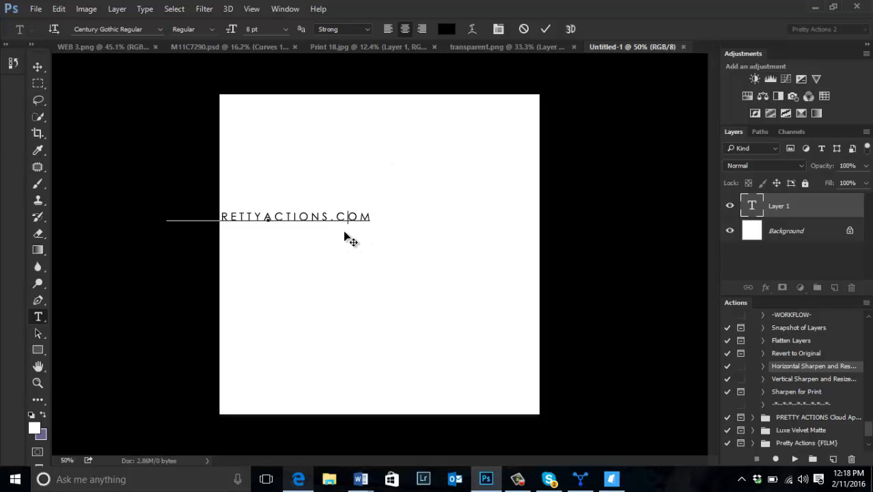
{"action": "mouse_move", "coordinate": [347, 237]}
{"action": "left_mouse_down"}
{"action": "mouse_move", "coordinate": [418, 246]}
{"action": "mouse_move", "coordinate": [439, 260]}
{"action": "left_mouse_up"}
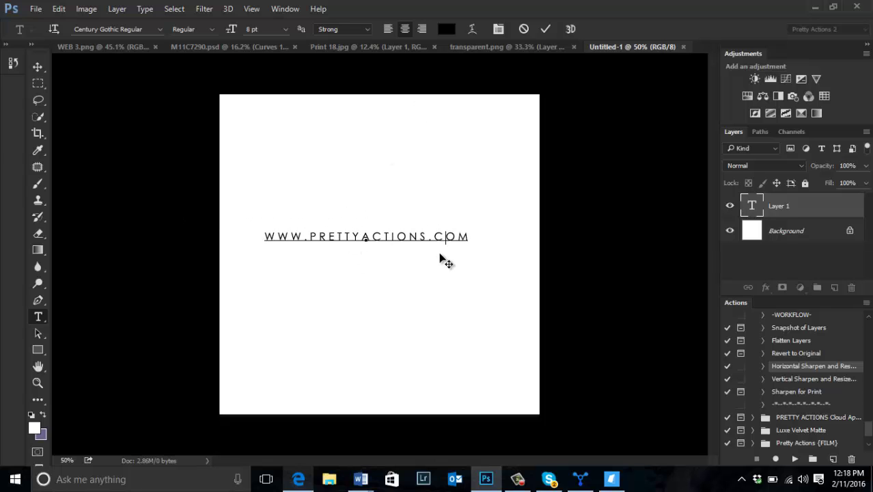
{"action": "key", "text": "Return"}
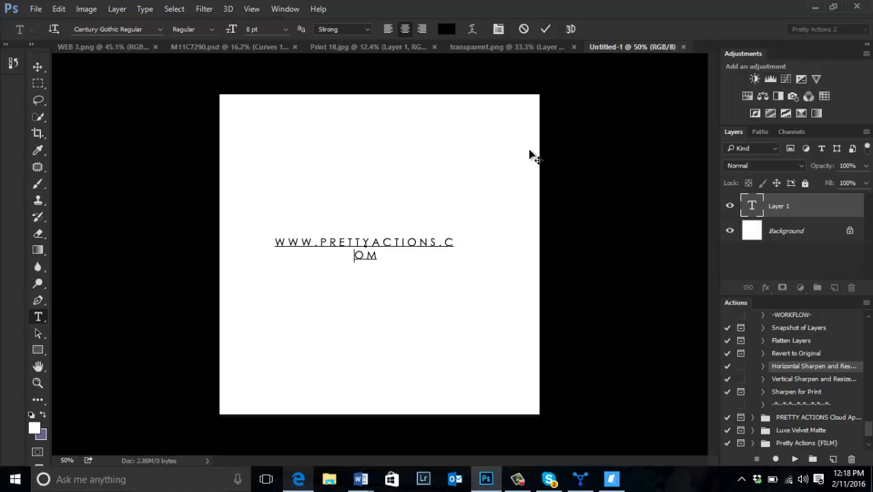
{"action": "key", "text": "BackSpace"}
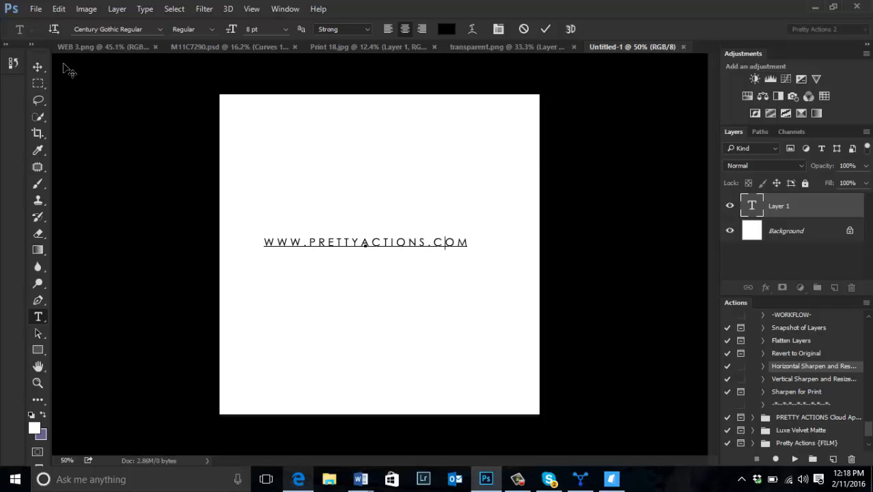
Step: Crop with no fixed ratio, pulling all four edges tight around the URL text
{"action": "left_click", "coordinate": [38, 132]}
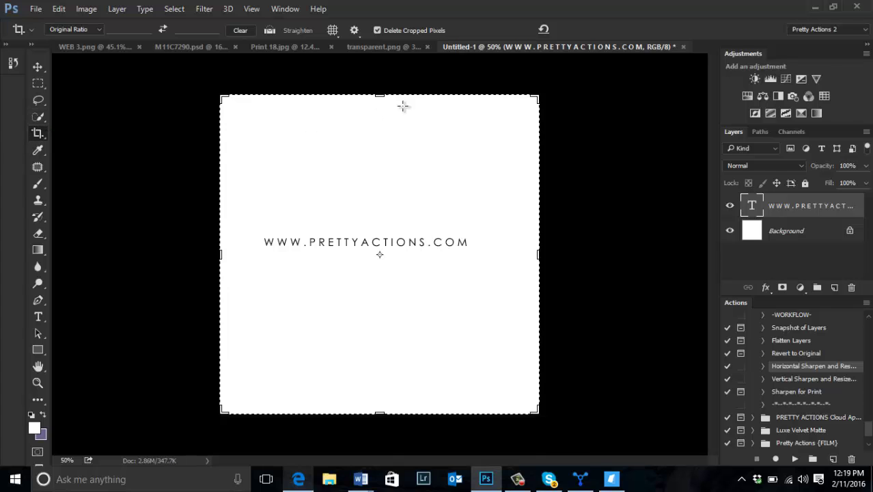
{"action": "left_click_drag", "start_coordinate": [380, 93], "coordinate": [380, 117]}
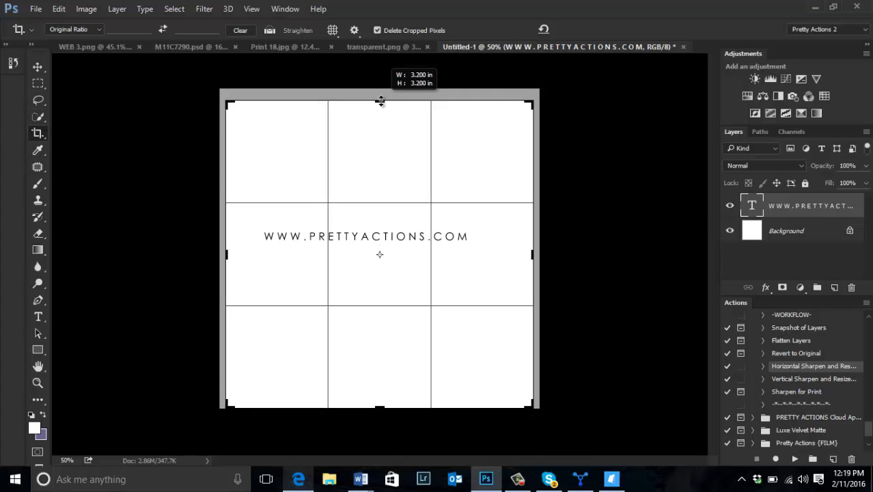
{"action": "left_click", "coordinate": [239, 31]}
{"action": "left_click_drag", "start_coordinate": [375, 111], "coordinate": [387, 149]}
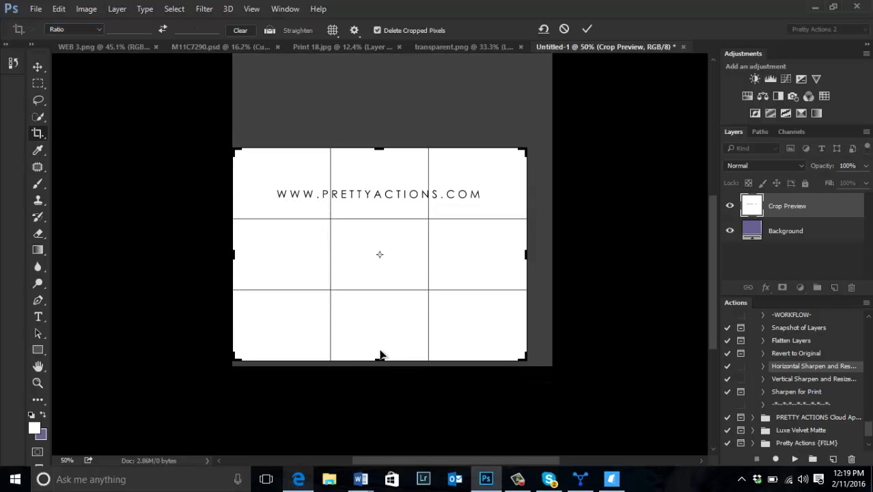
{"action": "left_click_drag", "start_coordinate": [379, 362], "coordinate": [384, 278]}
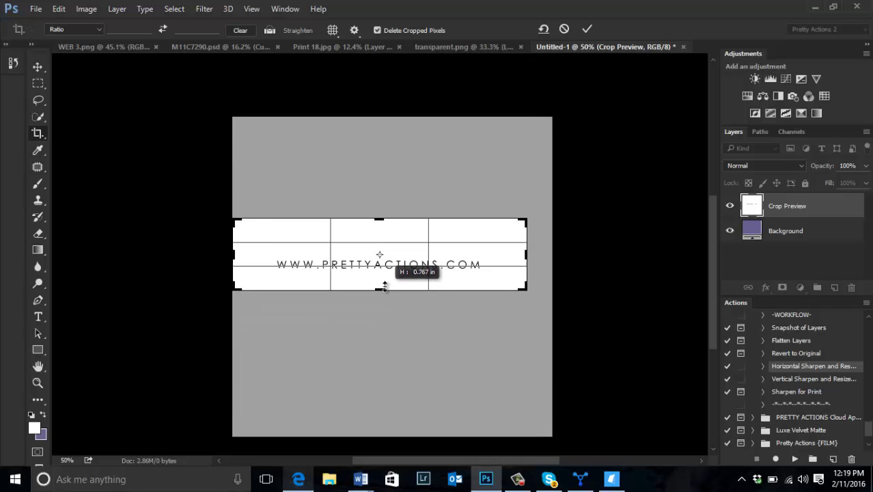
{"action": "left_click_drag", "start_coordinate": [385, 217], "coordinate": [381, 246]}
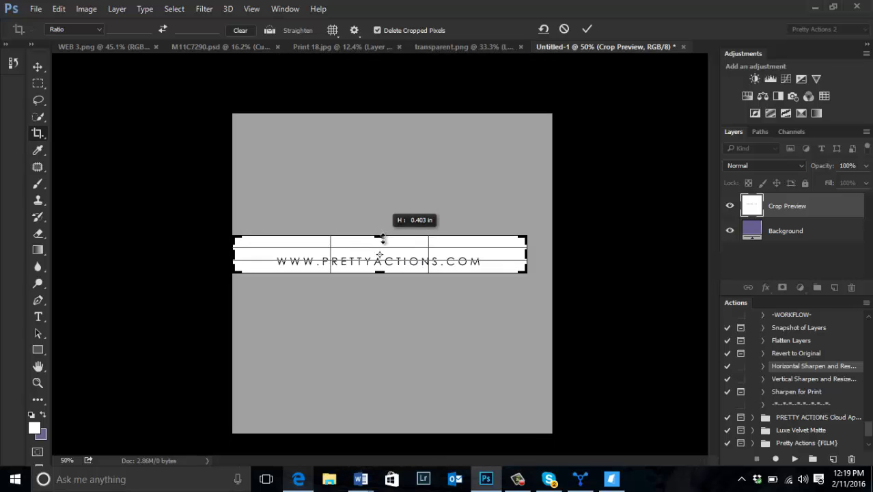
{"action": "left_click_drag", "start_coordinate": [523, 254], "coordinate": [506, 254]}
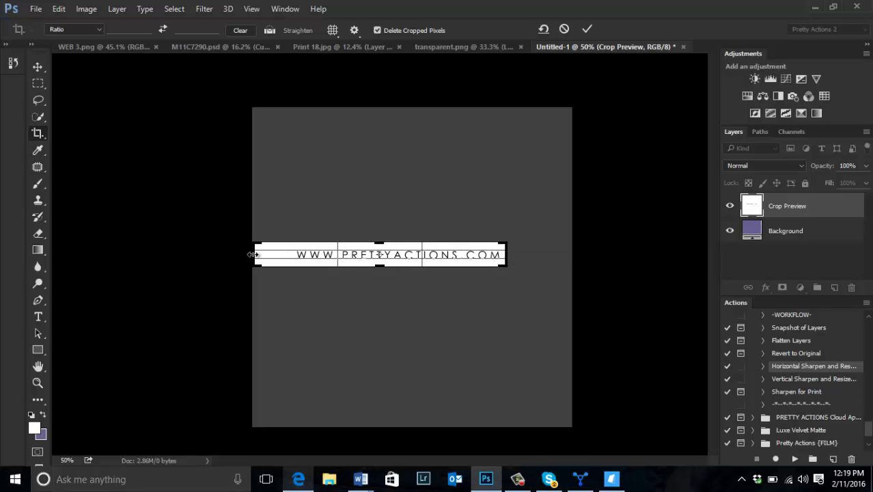
{"action": "left_click_drag", "start_coordinate": [255, 255], "coordinate": [268, 255]}
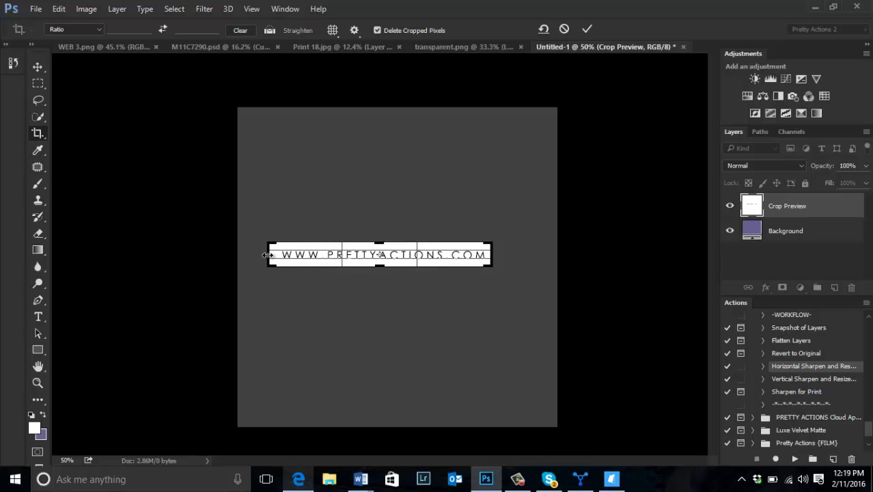
{"action": "key", "text": "Return"}
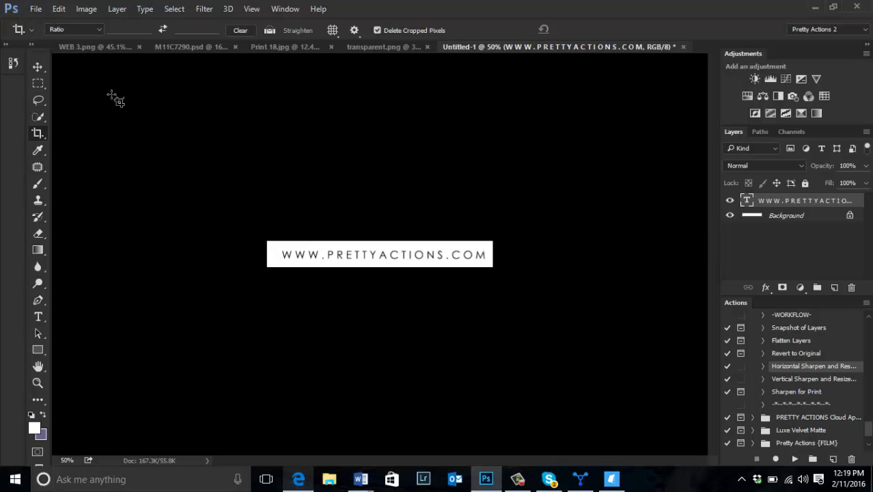
Step: Define the URL strip as a brush preset with a name beginning 'Website St'
{"action": "left_click", "coordinate": [58, 9]}
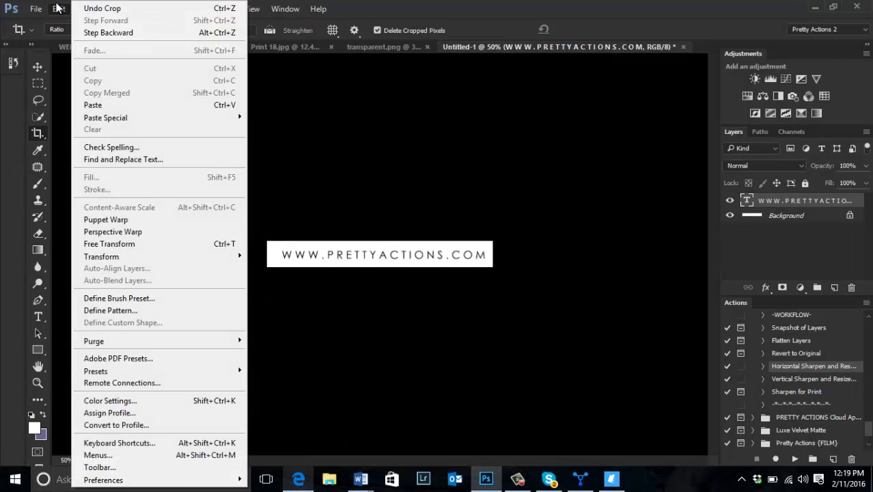
{"action": "left_click", "coordinate": [150, 303]}
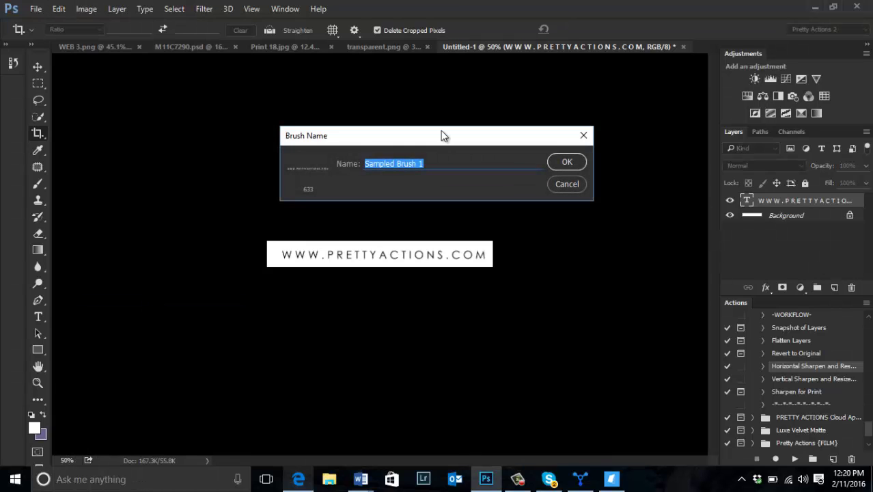
{"action": "type", "text": "Website Stamp"}
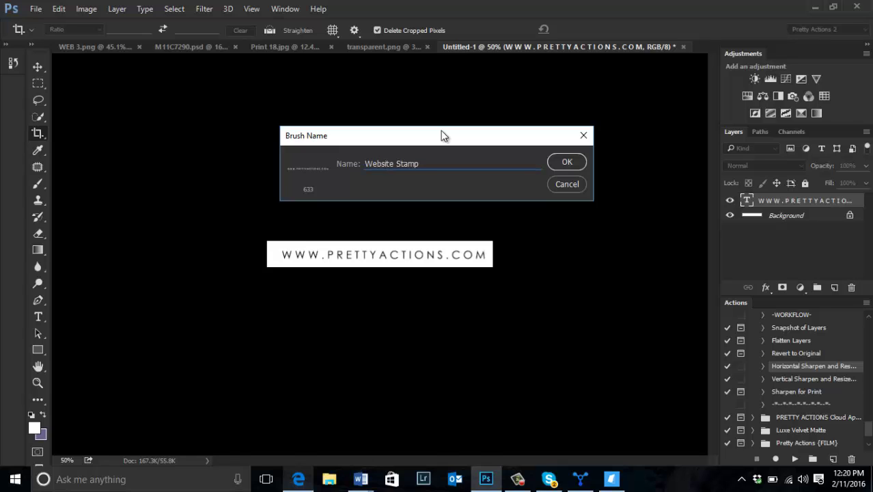
{"action": "key", "text": "Return"}
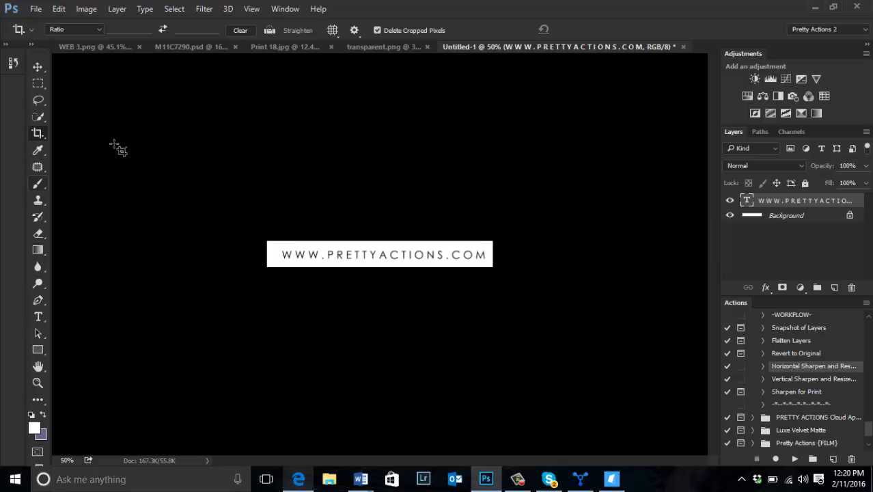
Step: In Print 18.jpg, select the Brush tool and add a new layer
{"action": "left_click", "coordinate": [286, 48]}
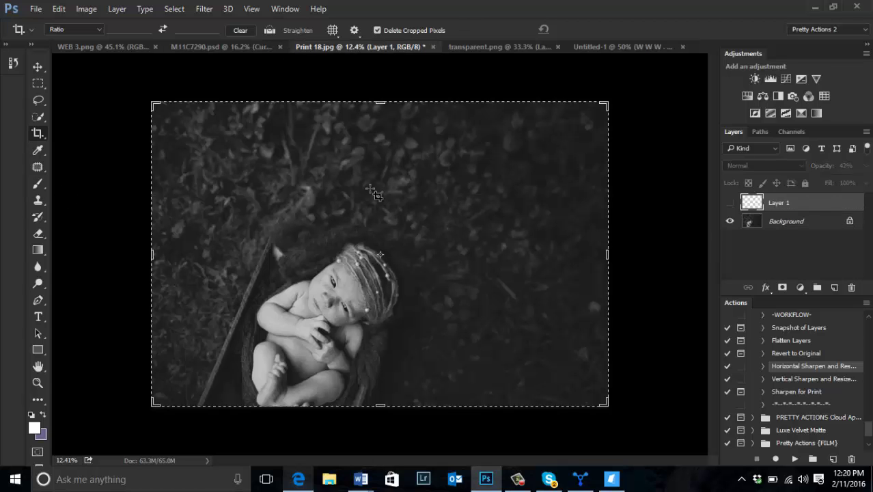
{"action": "left_click", "coordinate": [39, 182]}
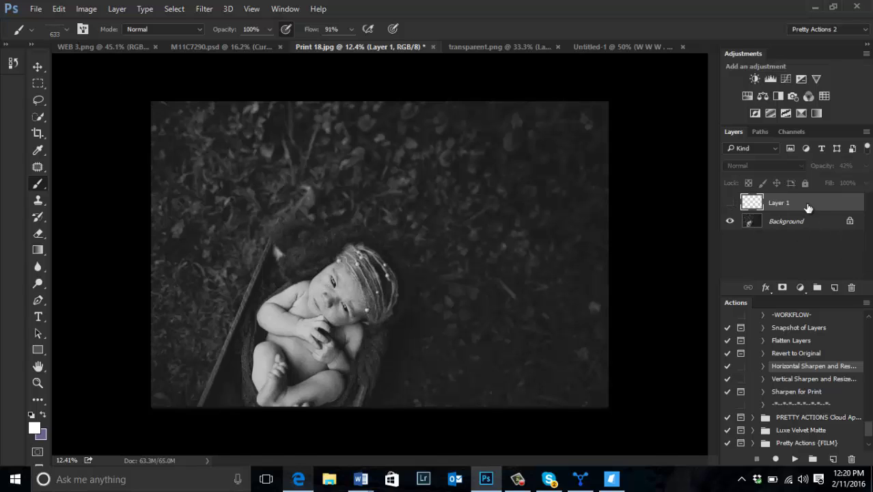
{"action": "left_click", "coordinate": [833, 287]}
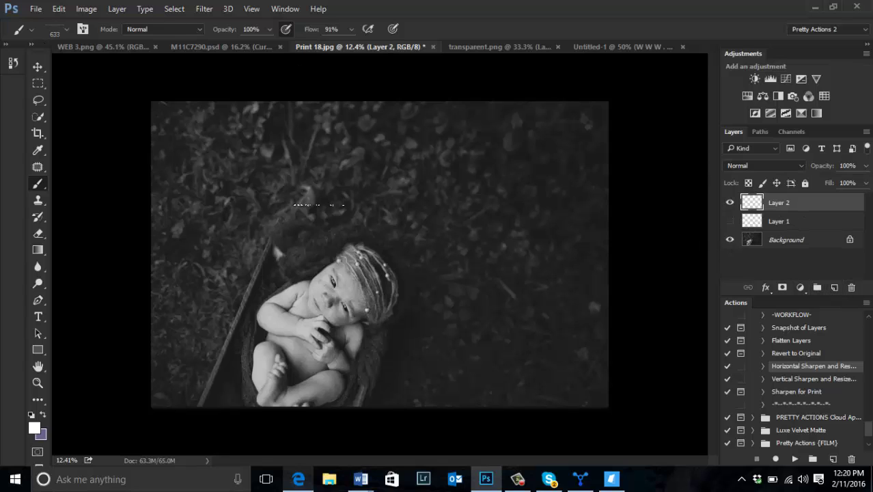
{"action": "key", "text": "bracketright"}
{"action": "key", "text": "bracketright"}
{"action": "key", "text": "bracketright"}
{"action": "key", "text": "bracketright"}
{"action": "key", "text": "bracketright"}
{"action": "key", "text": "bracketright"}
Step: Choose the 633 URL brush preset and fine-tune its size over the photo
{"action": "left_click", "coordinate": [66, 28]}
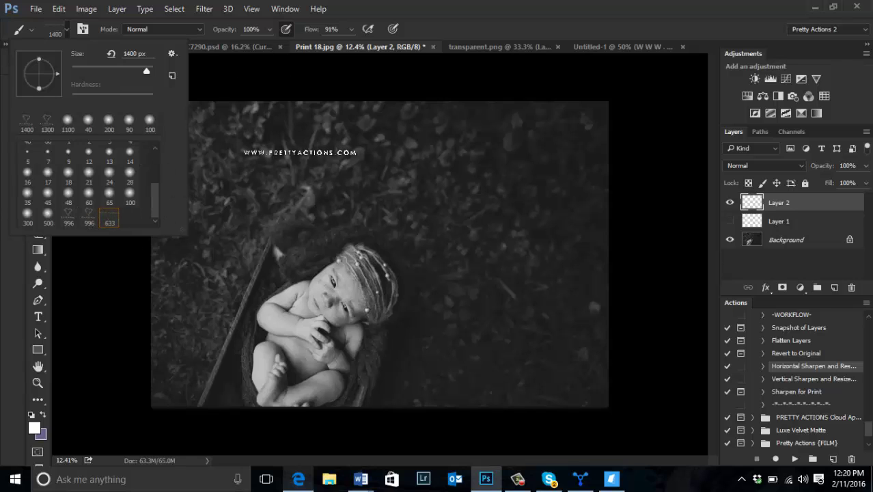
{"action": "right_click", "coordinate": [305, 153]}
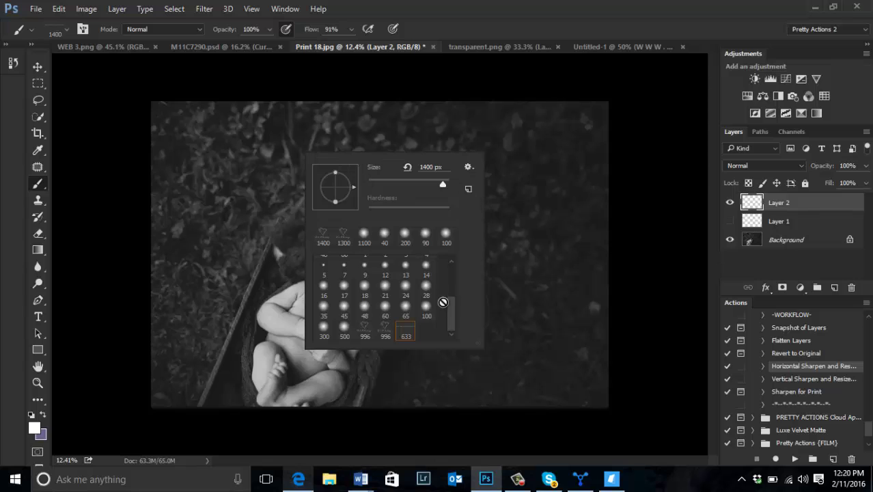
{"action": "left_click", "coordinate": [751, 206]}
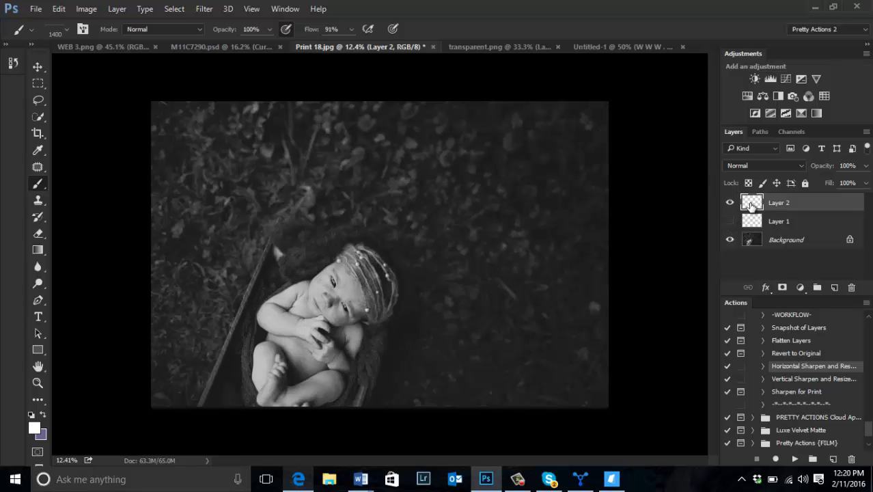
{"action": "key", "text": "bracketright"}
{"action": "key", "text": "bracketright"}
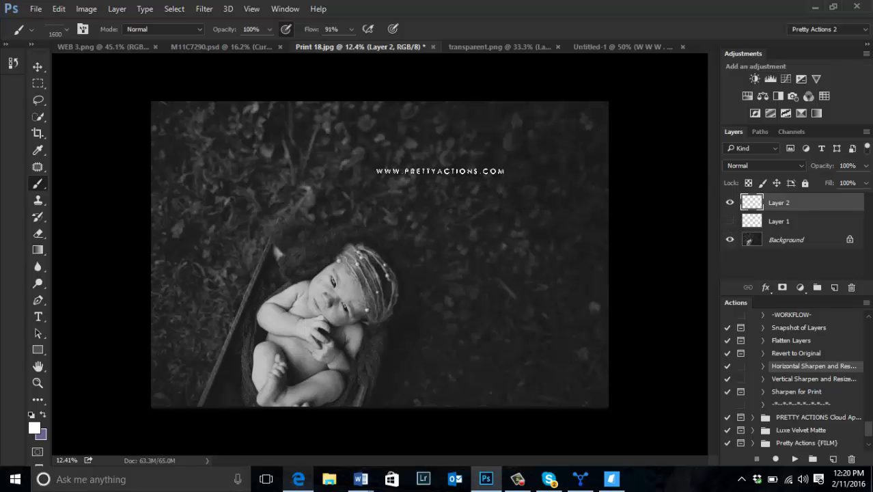
{"action": "key", "text": "bracketleft"}
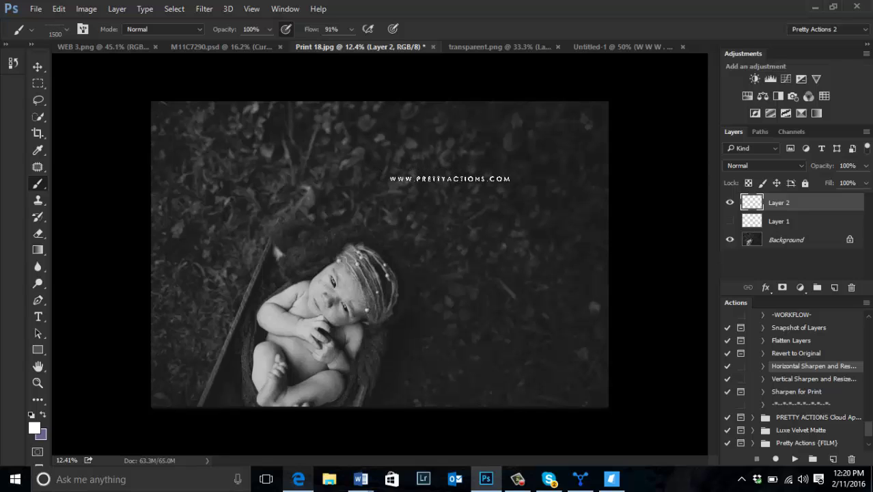
{"action": "left_click", "coordinate": [450, 178]}
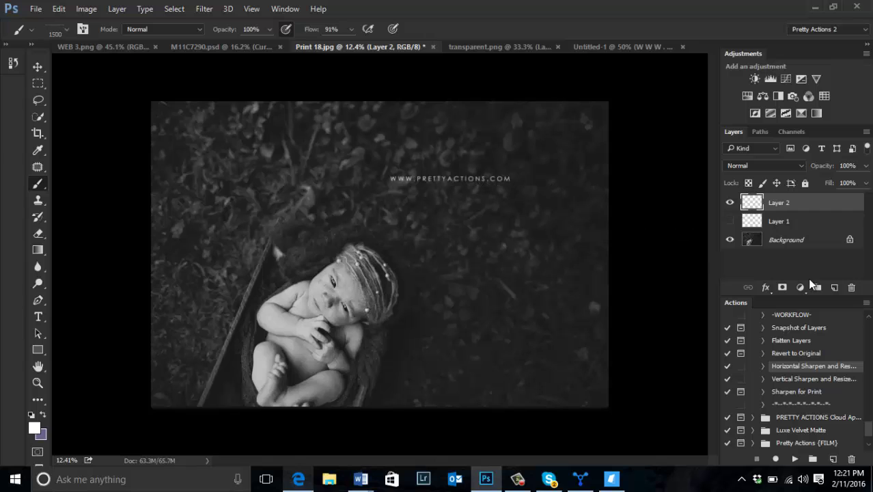
{"action": "left_click", "coordinate": [730, 203]}
{"action": "left_click", "coordinate": [730, 204]}
{"action": "left_click", "coordinate": [730, 204]}
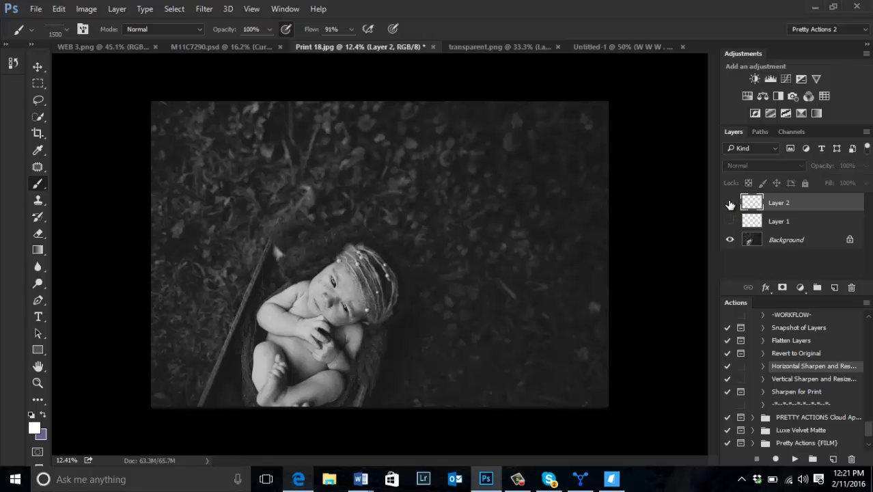